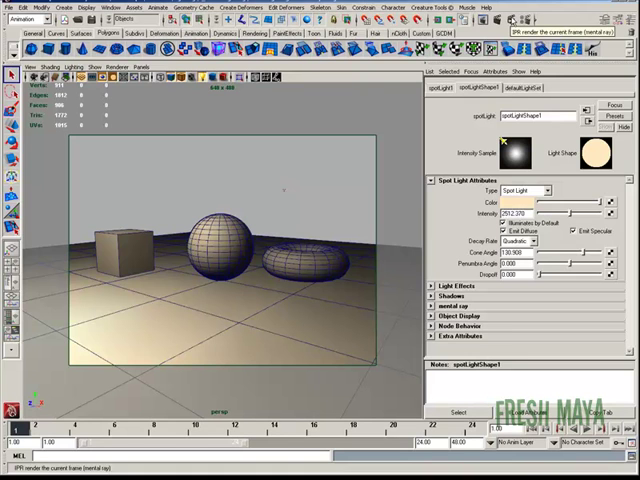
Start an IPR render and mark a small tuning region over the top of the sphere.
{"action": "left_click", "coordinate": [511, 19]}
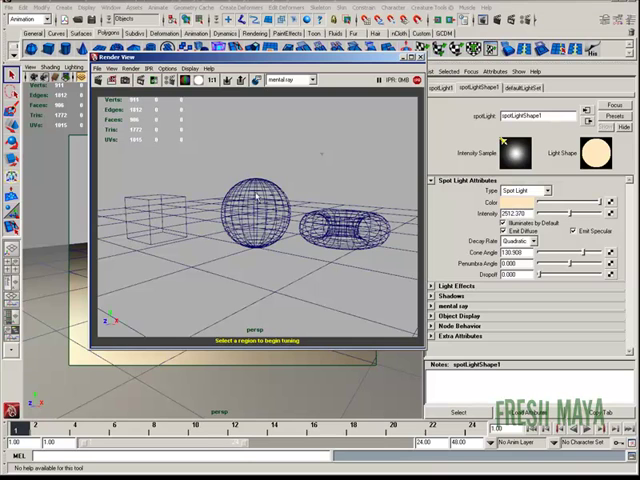
{"action": "left_click_drag", "start_coordinate": [212, 159], "coordinate": [268, 203]}
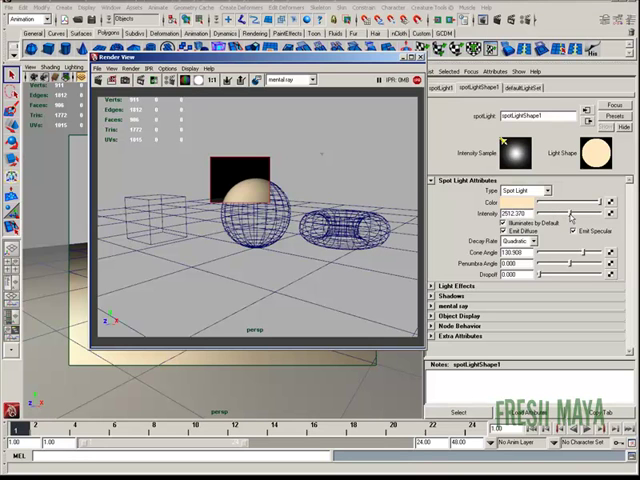
Lower the spotlight intensity to about 1993.360 and bring up its colour for editing.
{"action": "mouse_move", "coordinate": [571, 215]}
{"action": "left_mouse_down"}
{"action": "mouse_move", "coordinate": [554, 215]}
{"action": "mouse_move", "coordinate": [591, 217]}
{"action": "mouse_move", "coordinate": [564, 214]}
{"action": "left_mouse_up"}
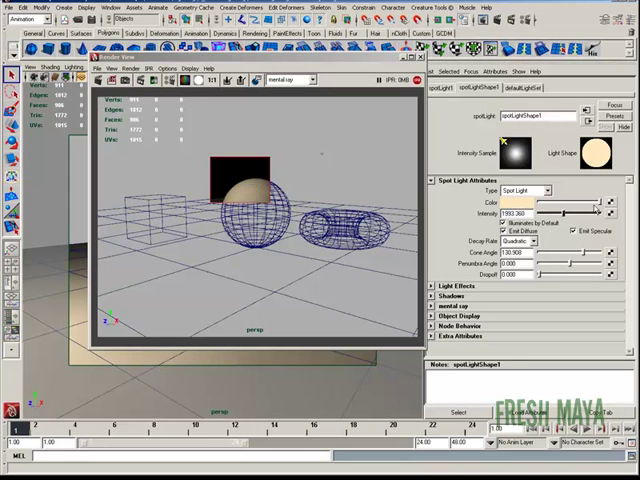
{"action": "mouse_move", "coordinate": [600, 204]}
{"action": "left_mouse_down"}
{"action": "mouse_move", "coordinate": [586, 204]}
{"action": "mouse_move", "coordinate": [598, 203]}
{"action": "left_mouse_up"}
Pick green for the spotlight colour on the colour wheel and accept it.
{"action": "left_click", "coordinate": [515, 203]}
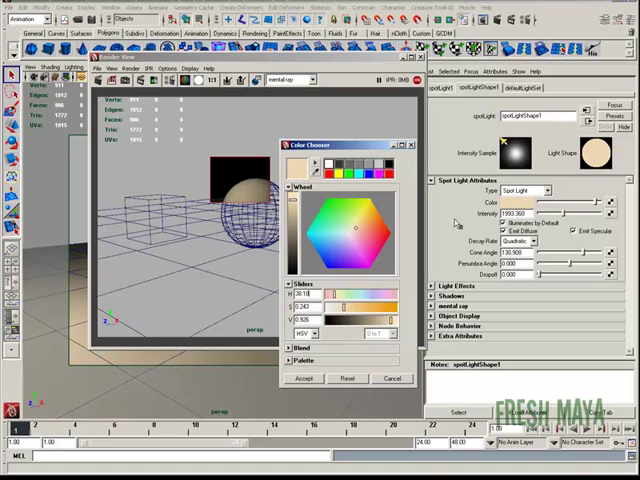
{"action": "left_click", "coordinate": [378, 222]}
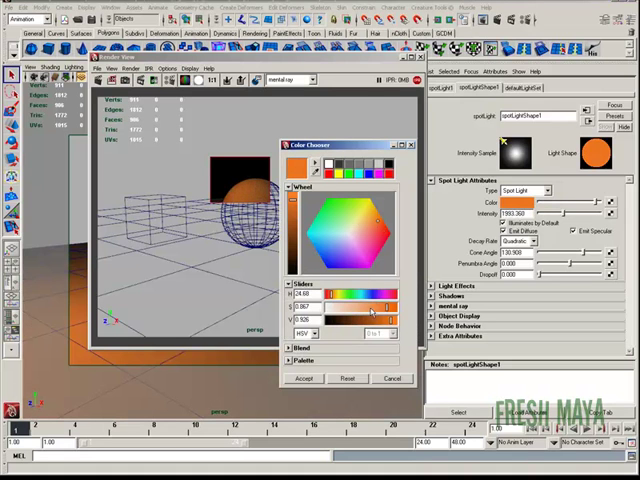
{"action": "left_click", "coordinate": [339, 208]}
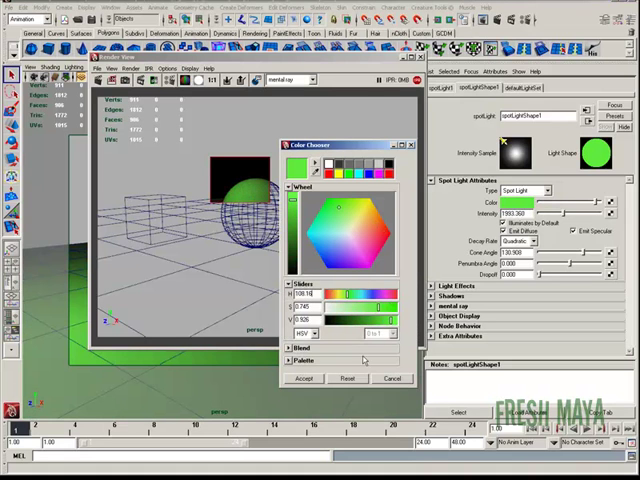
{"action": "left_click", "coordinate": [304, 378]}
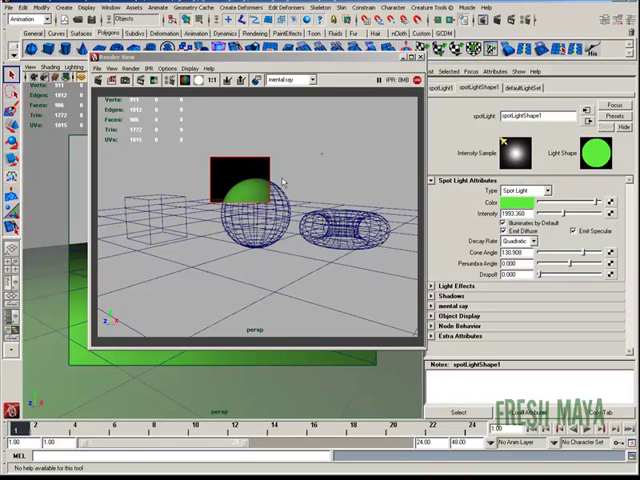